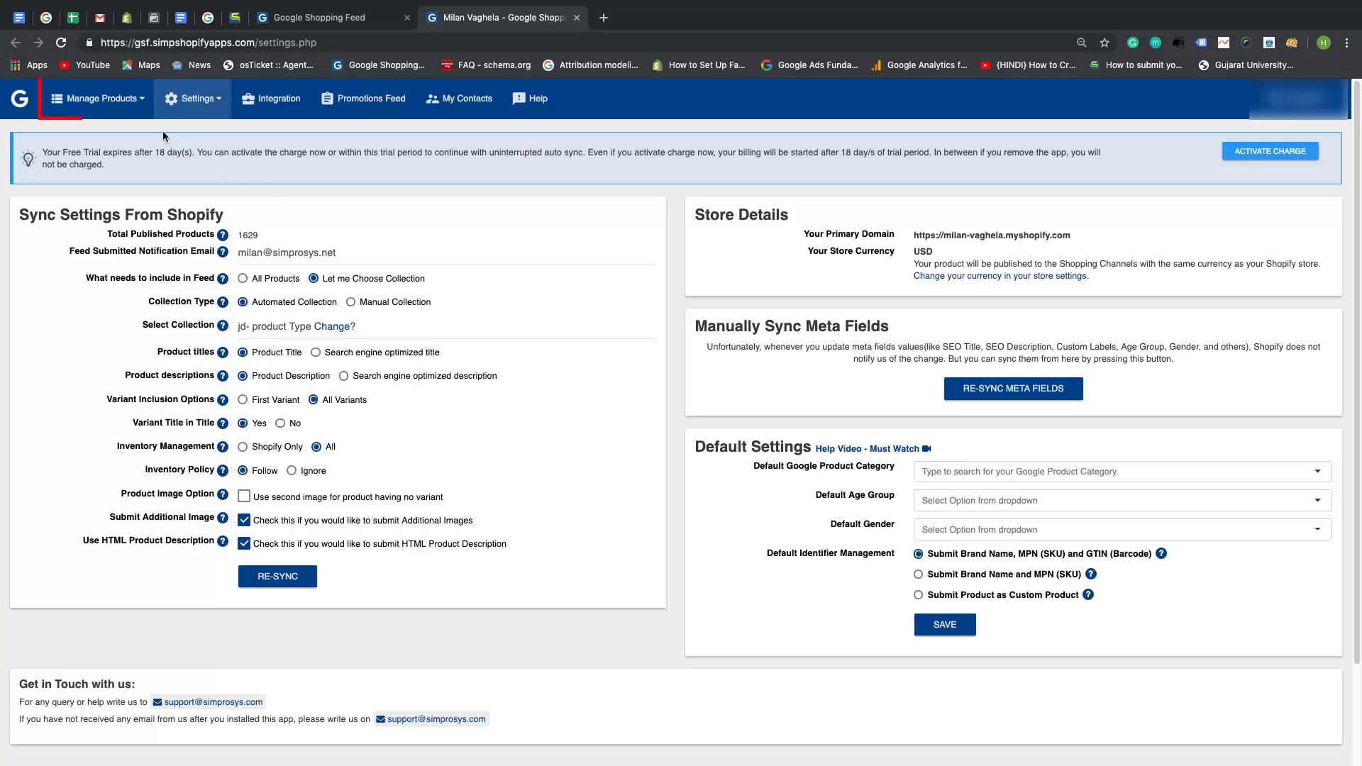
- Filter the Manage Products list by product type Beds, leaving 118 of 151 submitted products
click(117, 106)
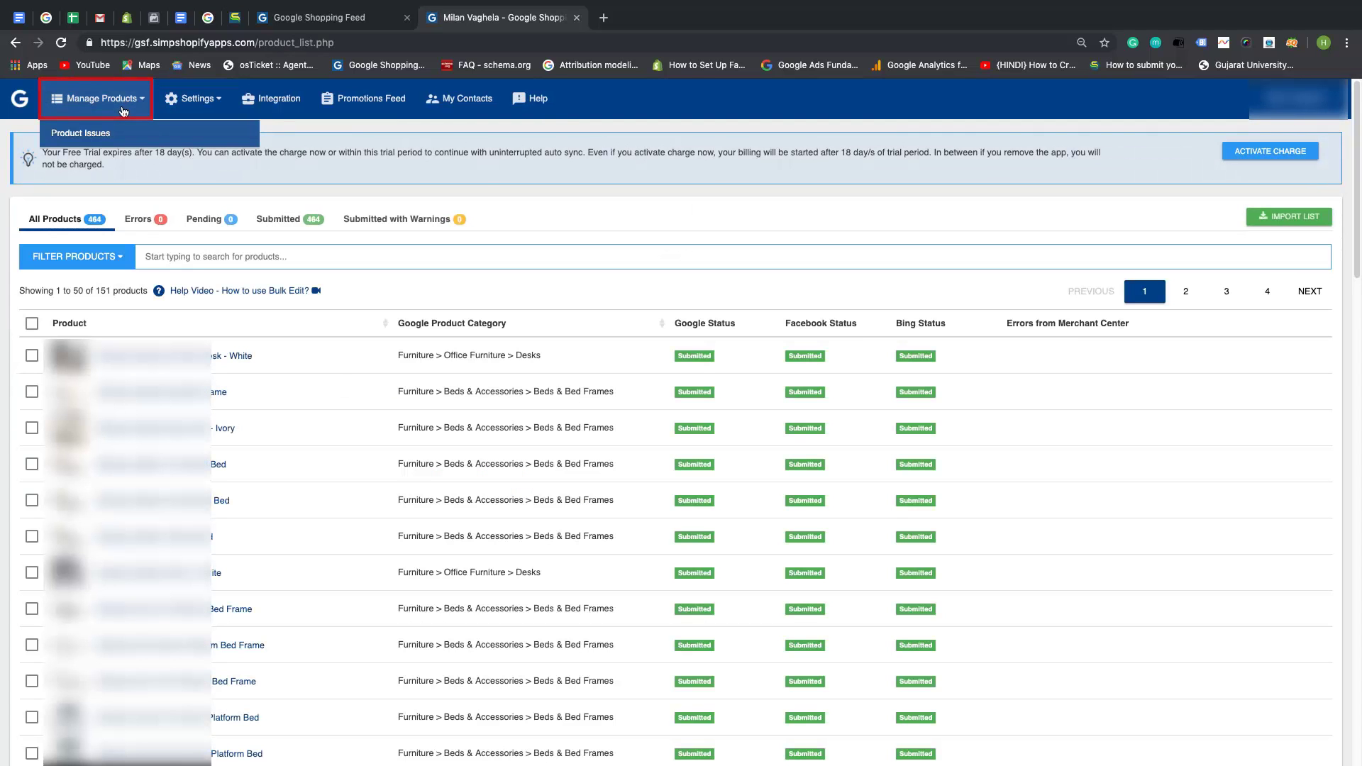
click(98, 256)
click(97, 310)
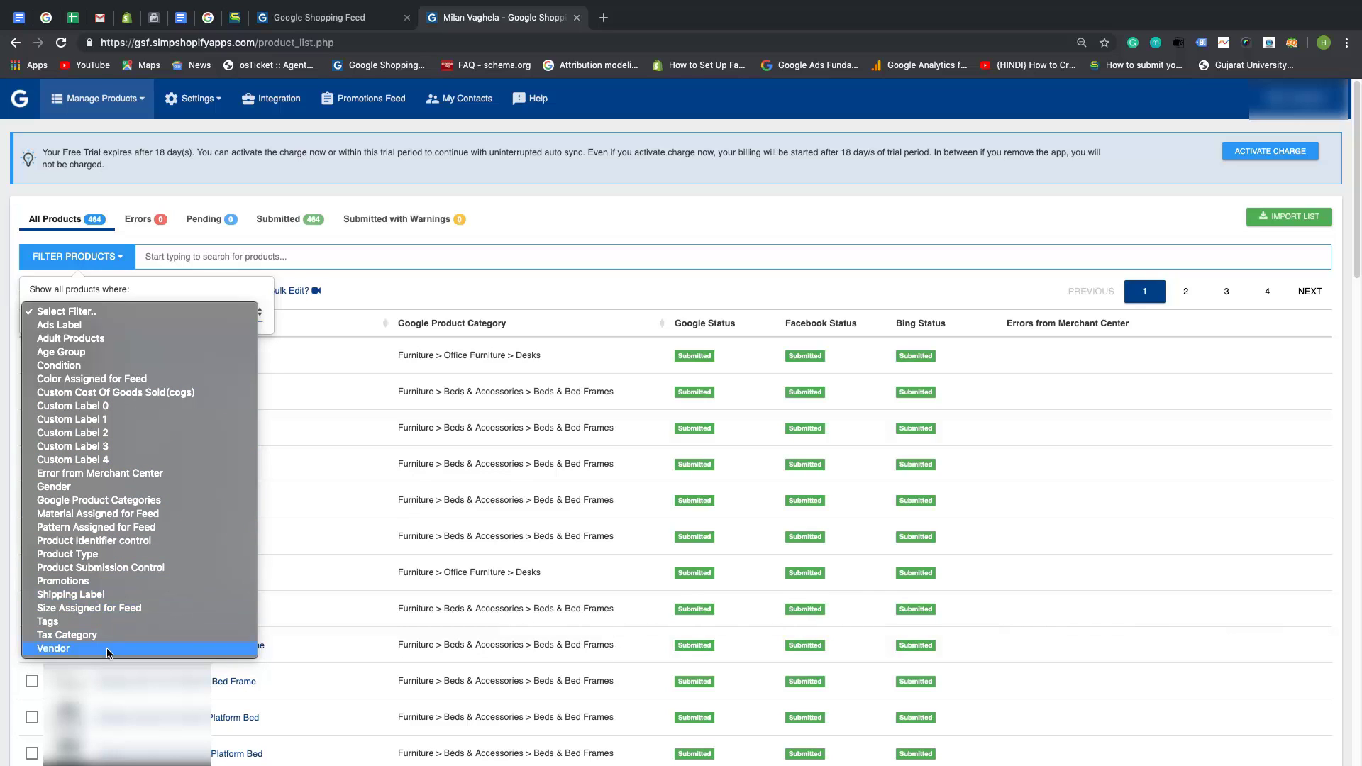
click(122, 561)
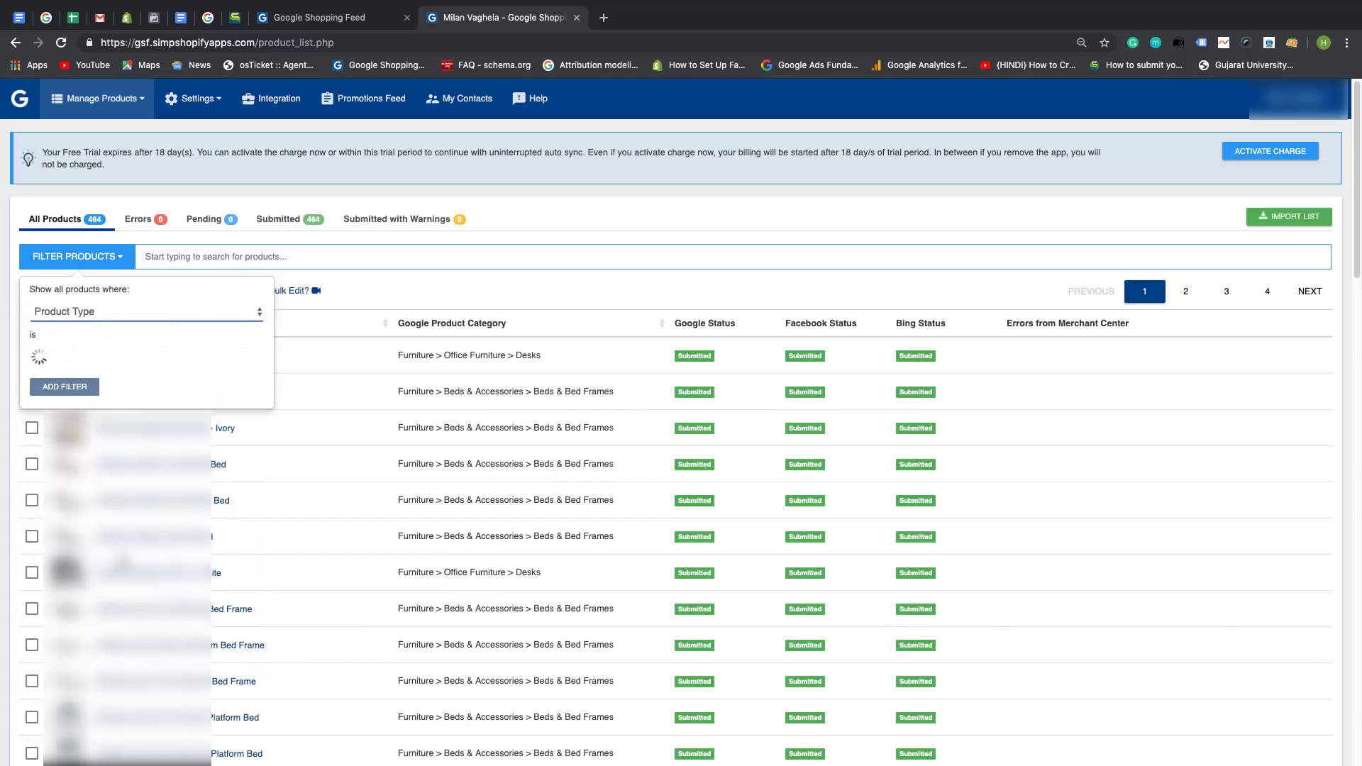
click(174, 363)
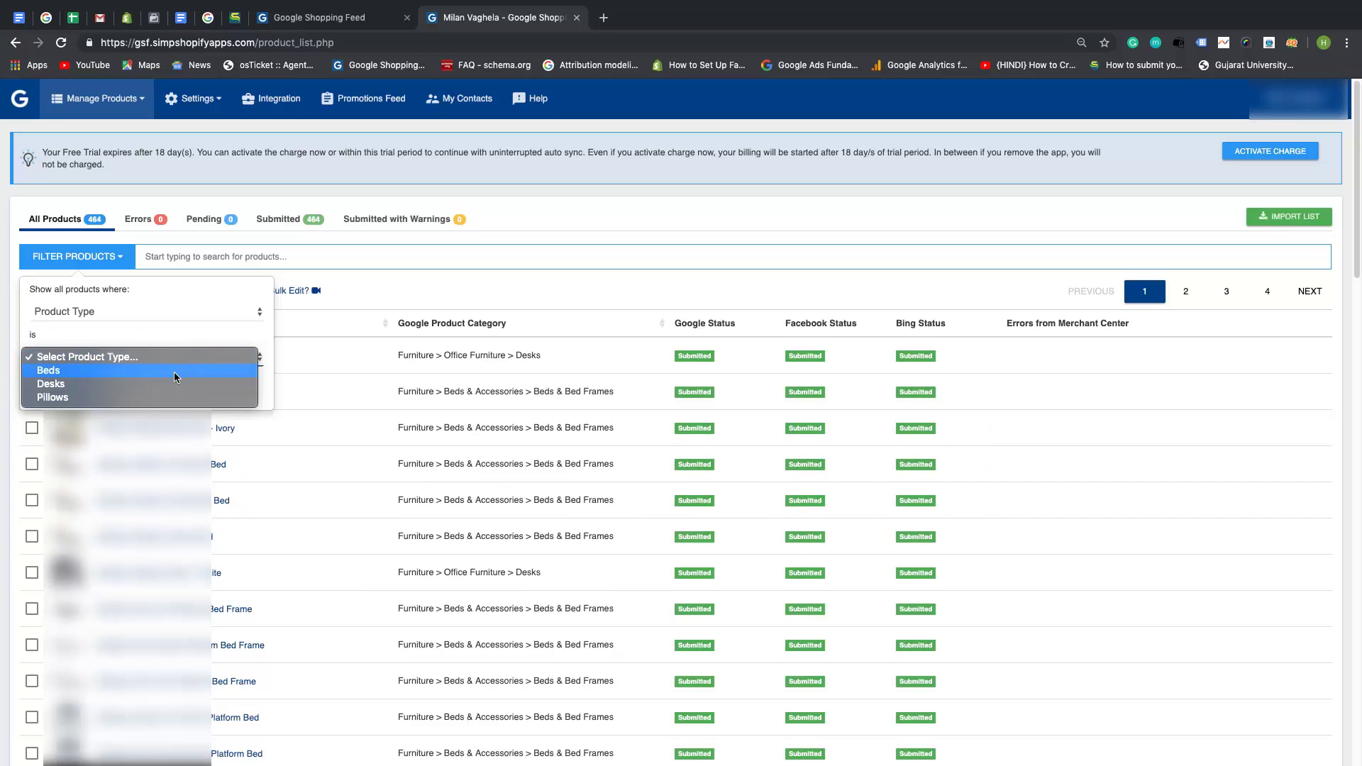
click(173, 371)
click(65, 388)
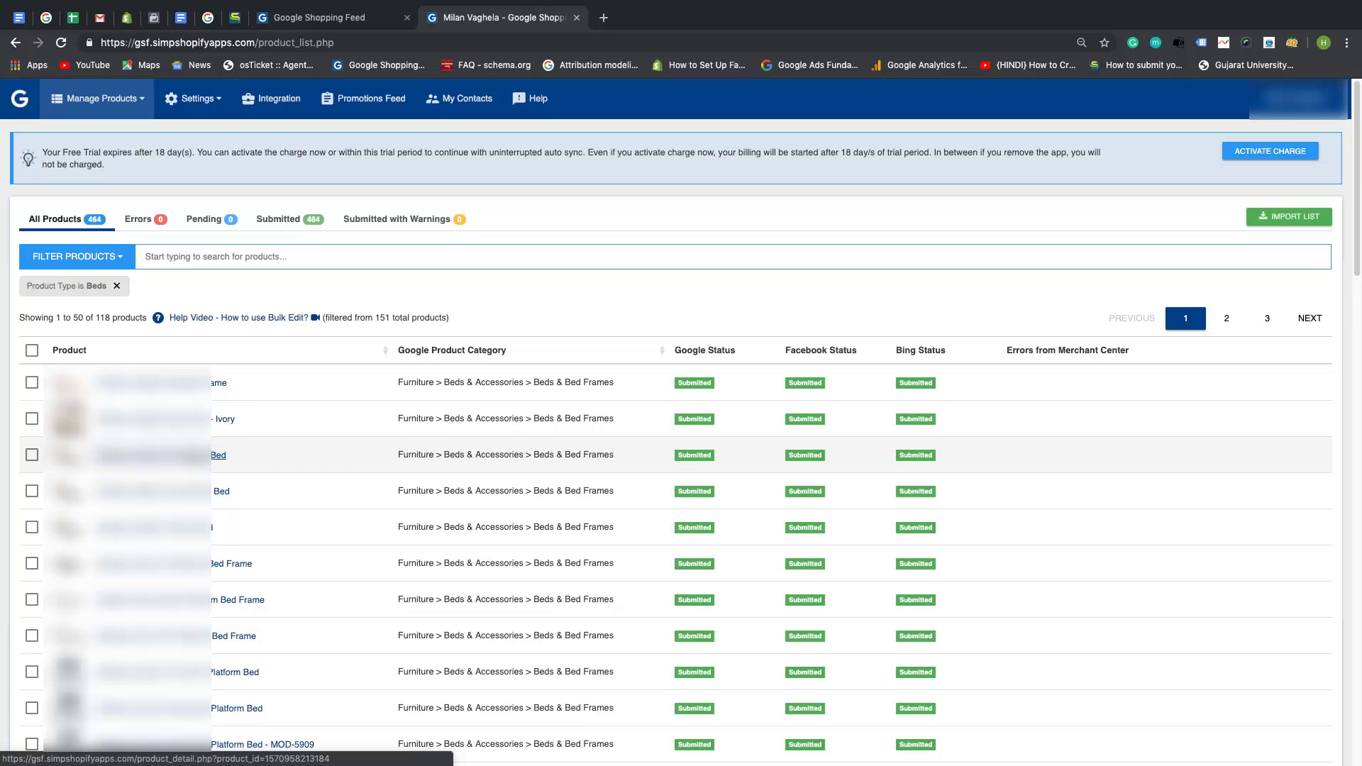
- Search the Beds list for 'king' and select all 21 matching products
click(224, 257)
text(king)
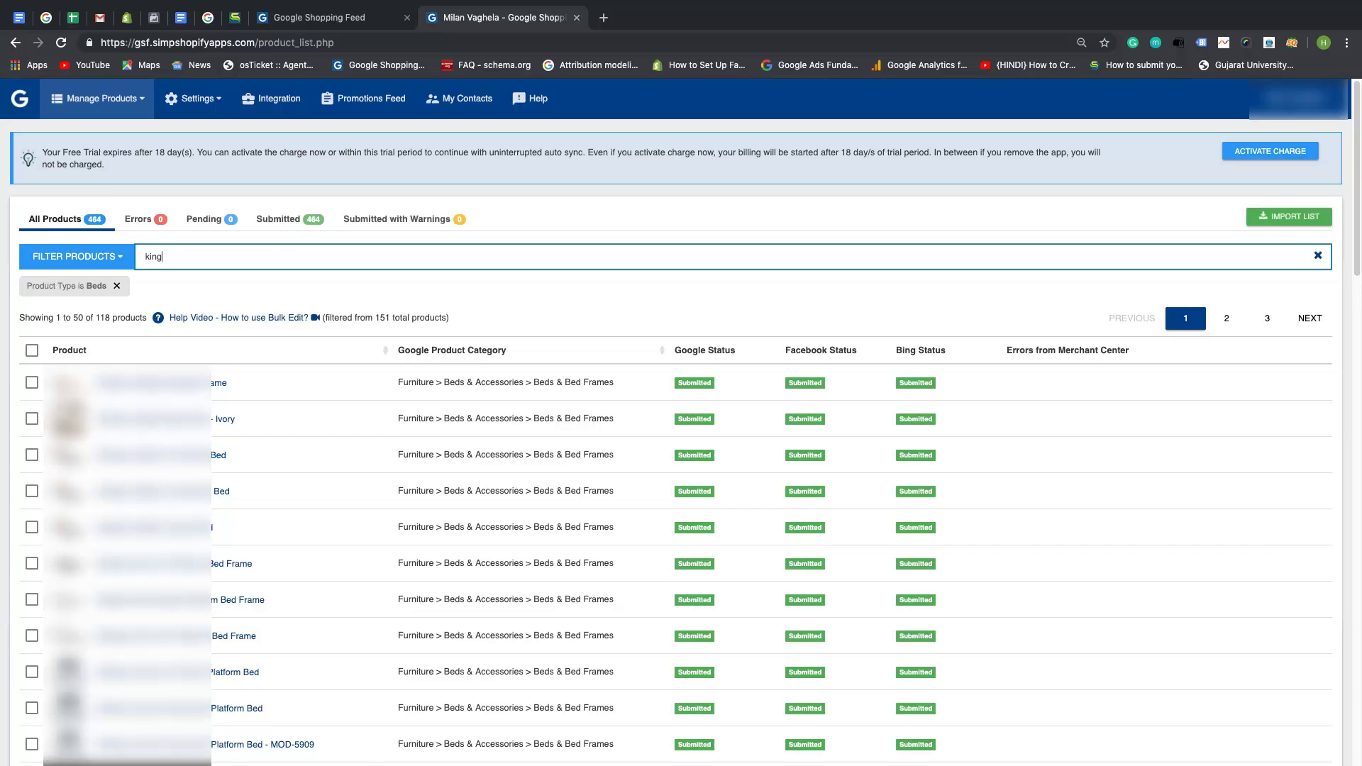
key(Return)
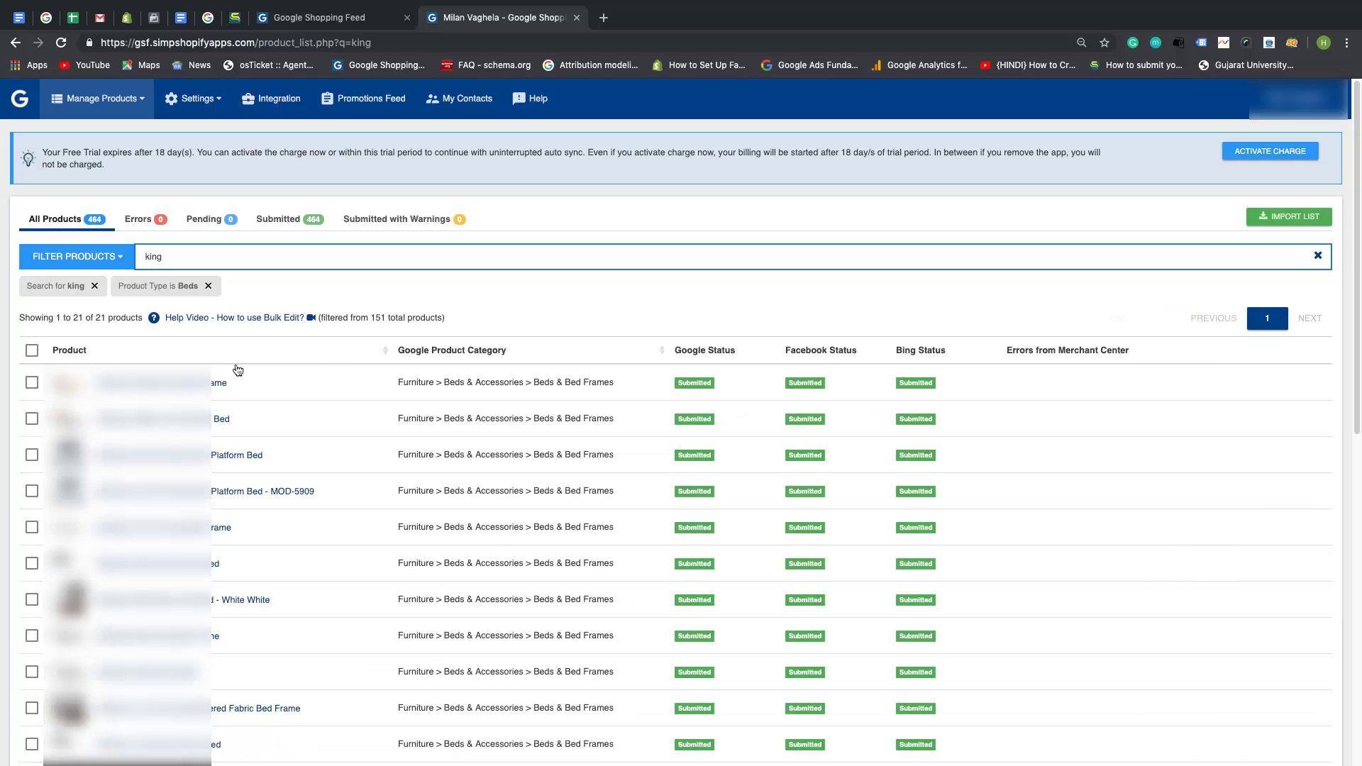
scroll(238, 370, down, 1)
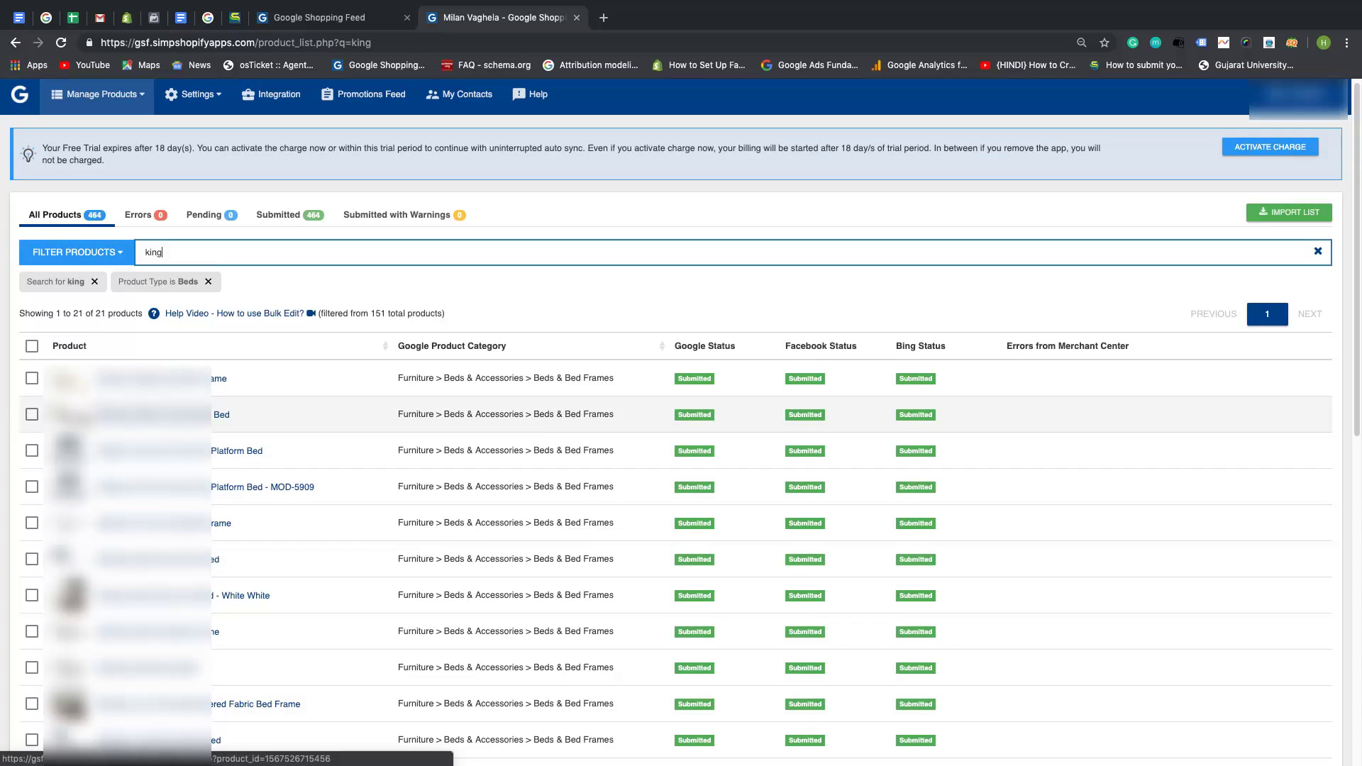
click(32, 347)
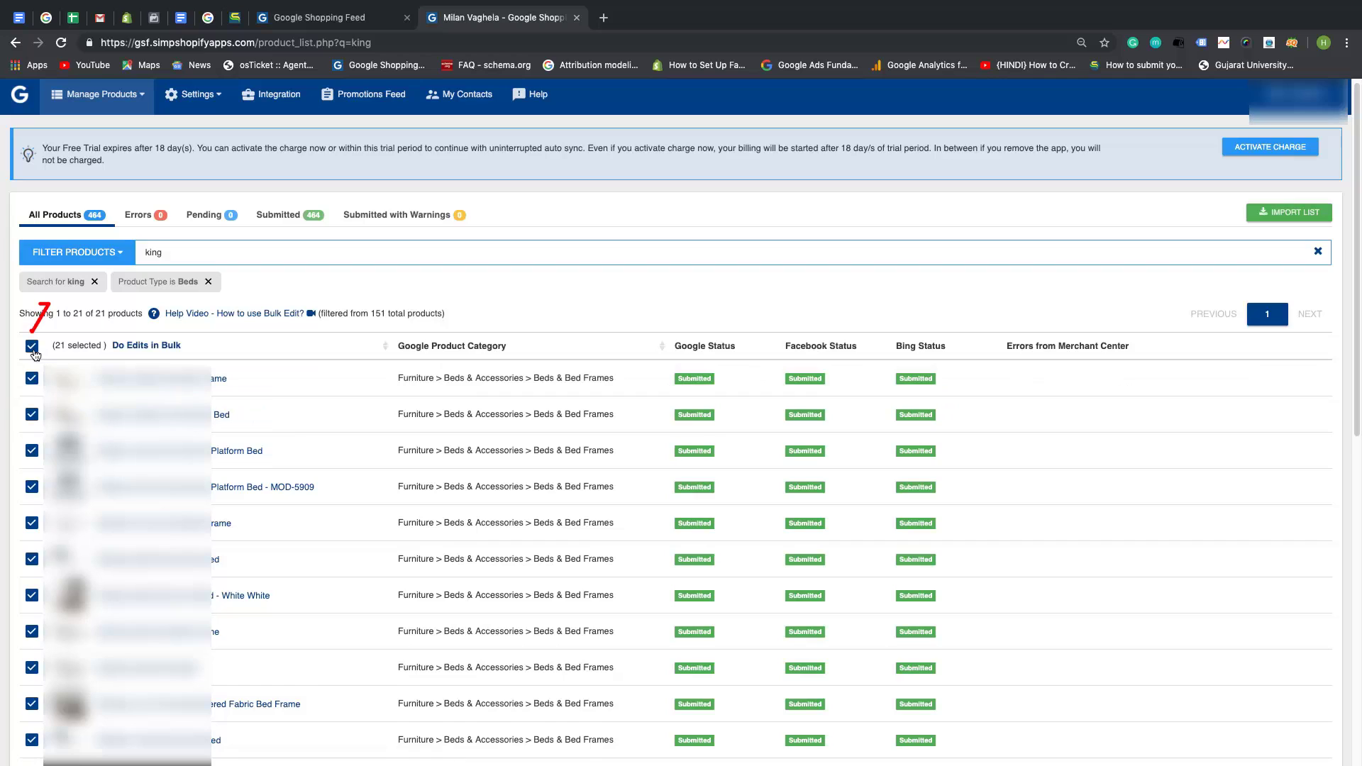
- Bulk-assign Custom Label 0 'High Selling' to the selected king beds, then clear the search
click(151, 347)
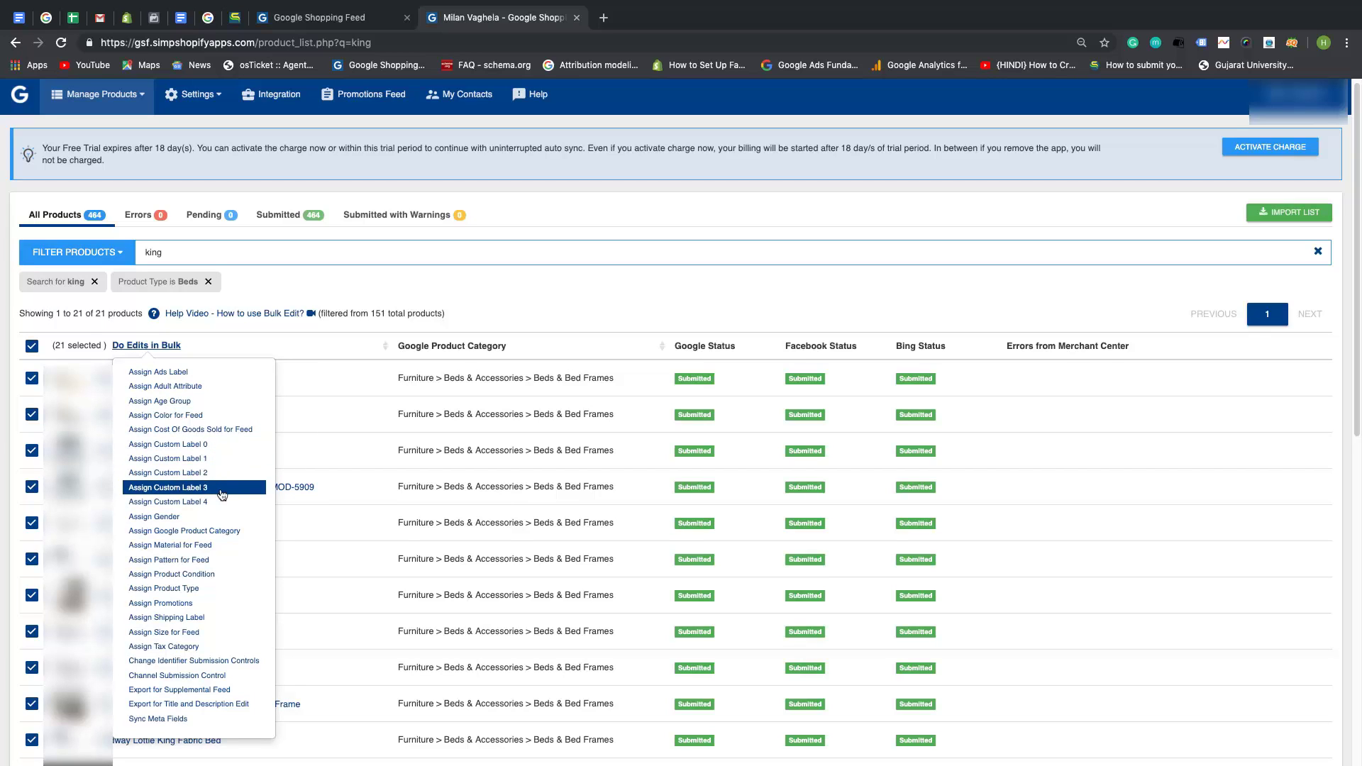
click(202, 444)
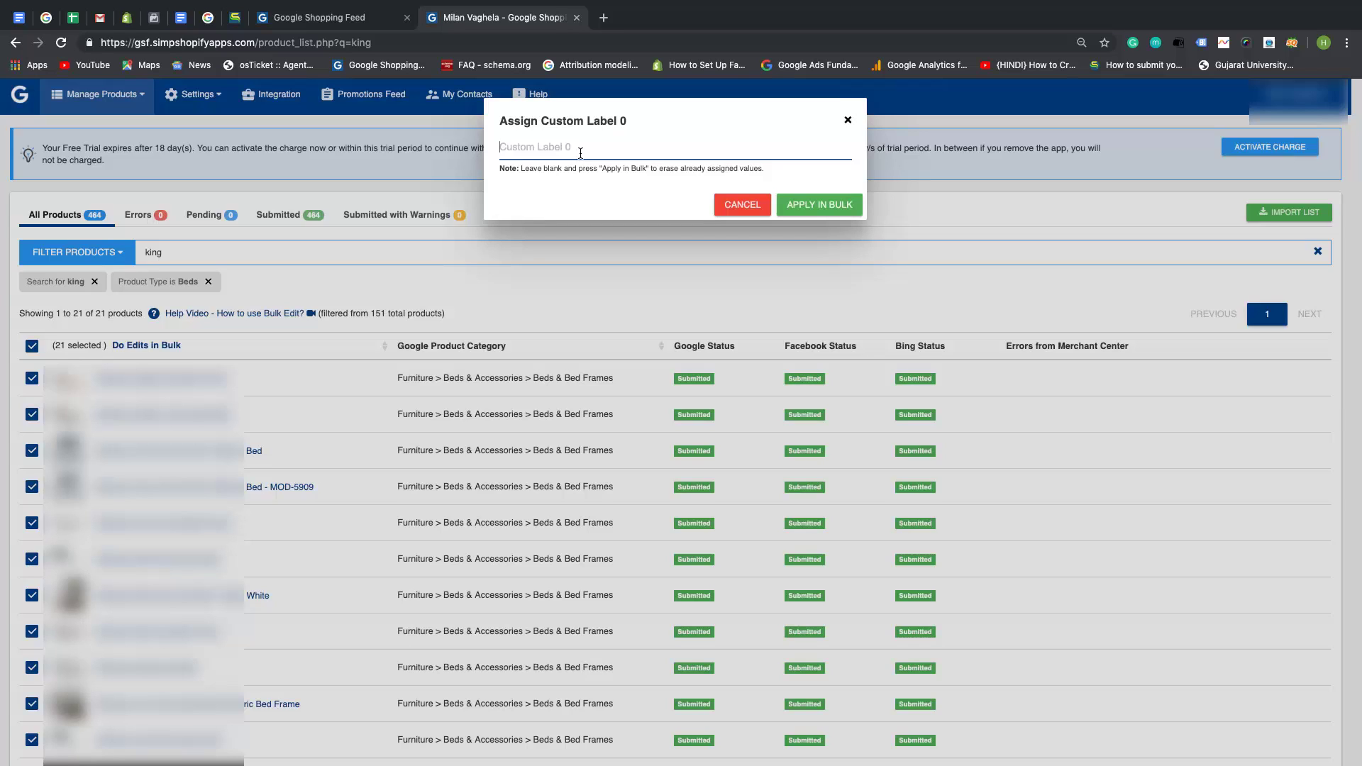
text(High Selling)
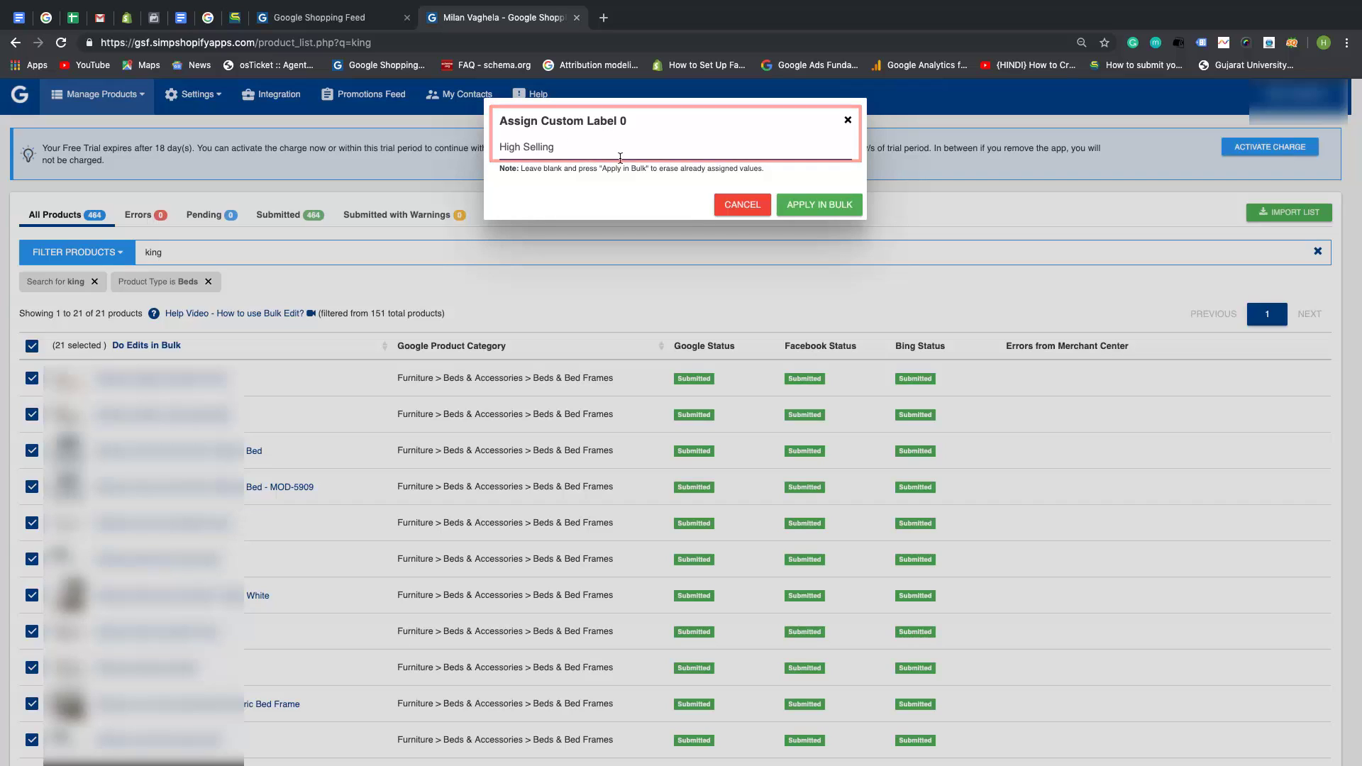
click(817, 206)
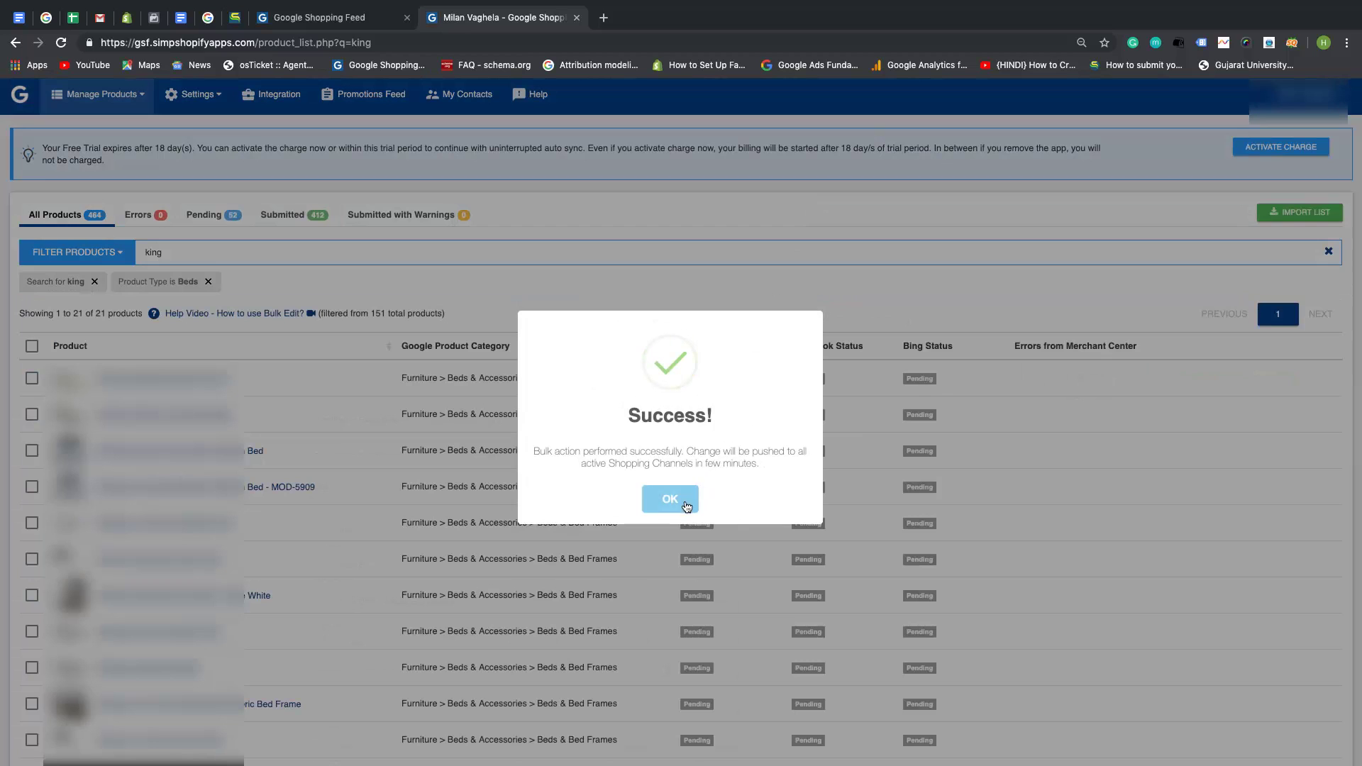
click(686, 504)
click(95, 281)
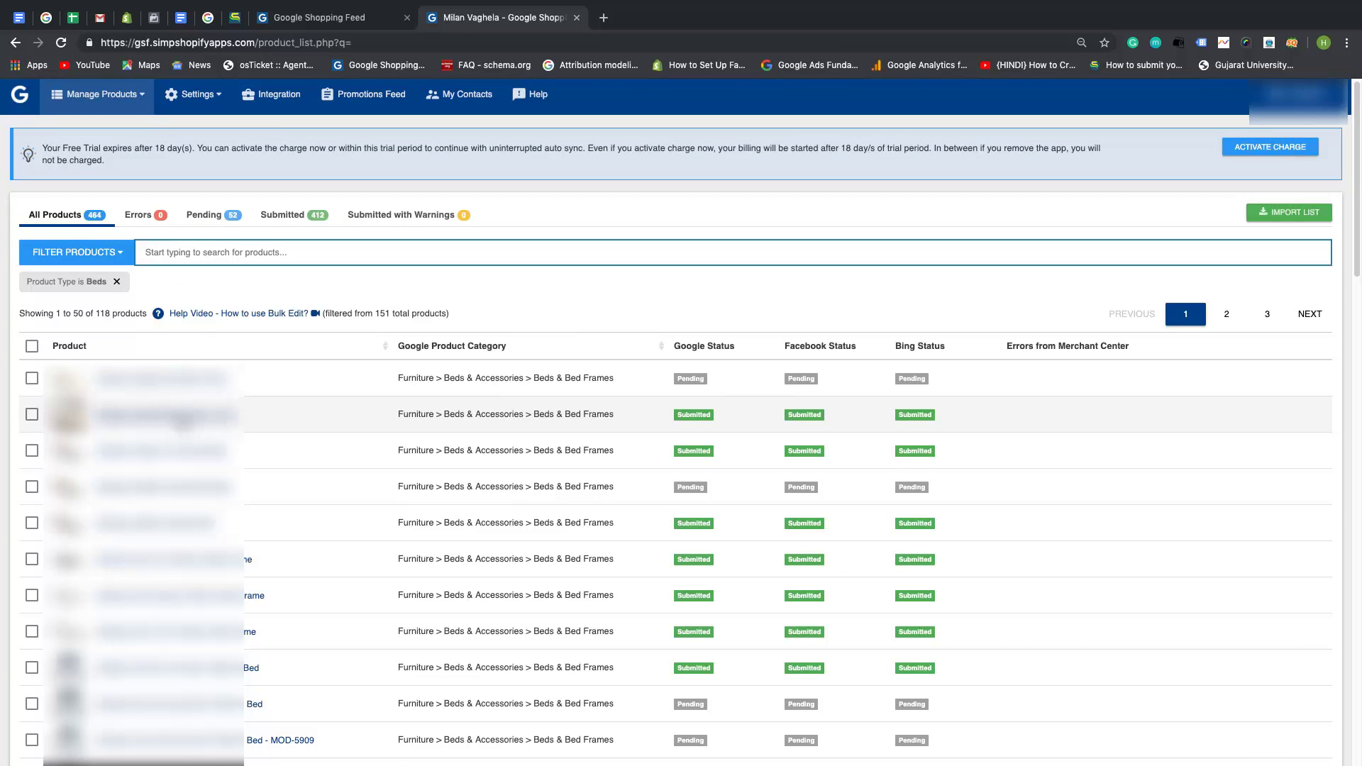
- Search the Beds list for 'Queen' and select all 42 matching products
click(226, 254)
text(Queen)
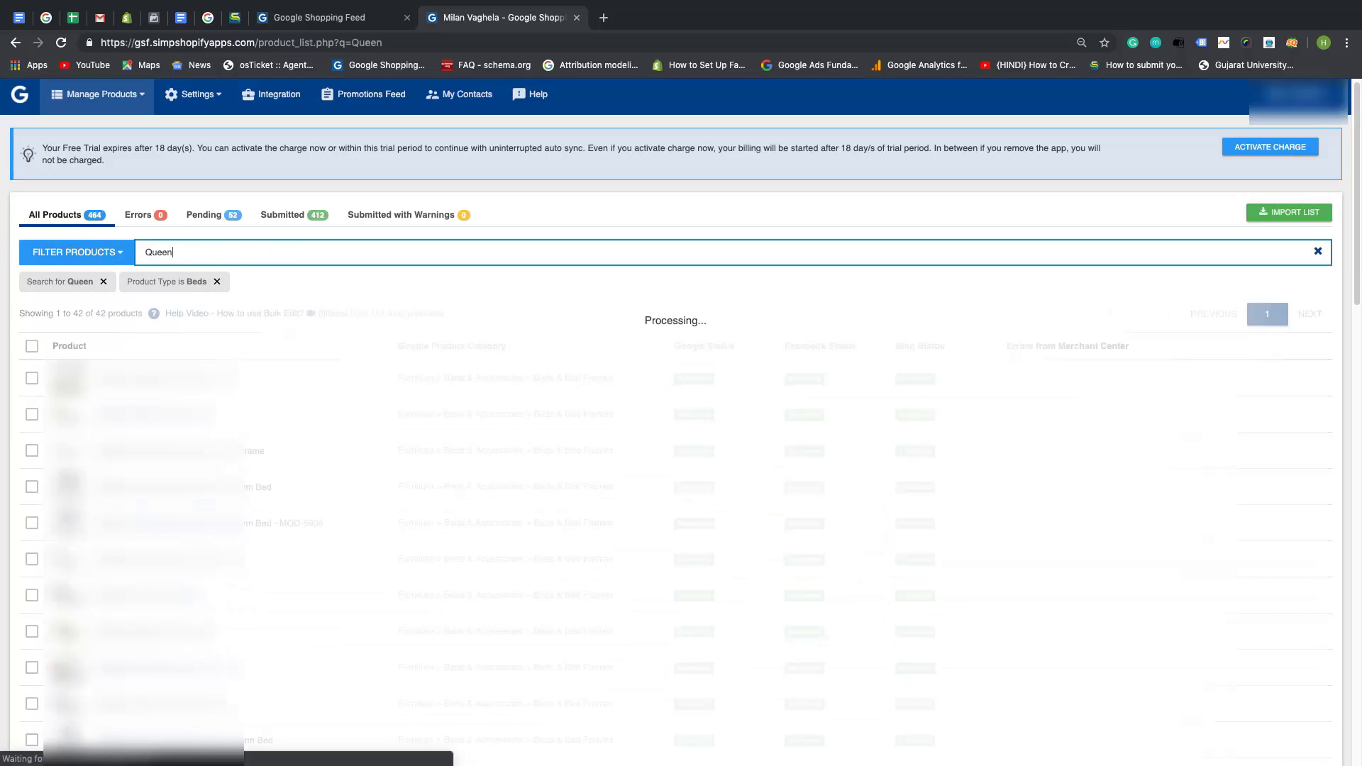
click(32, 350)
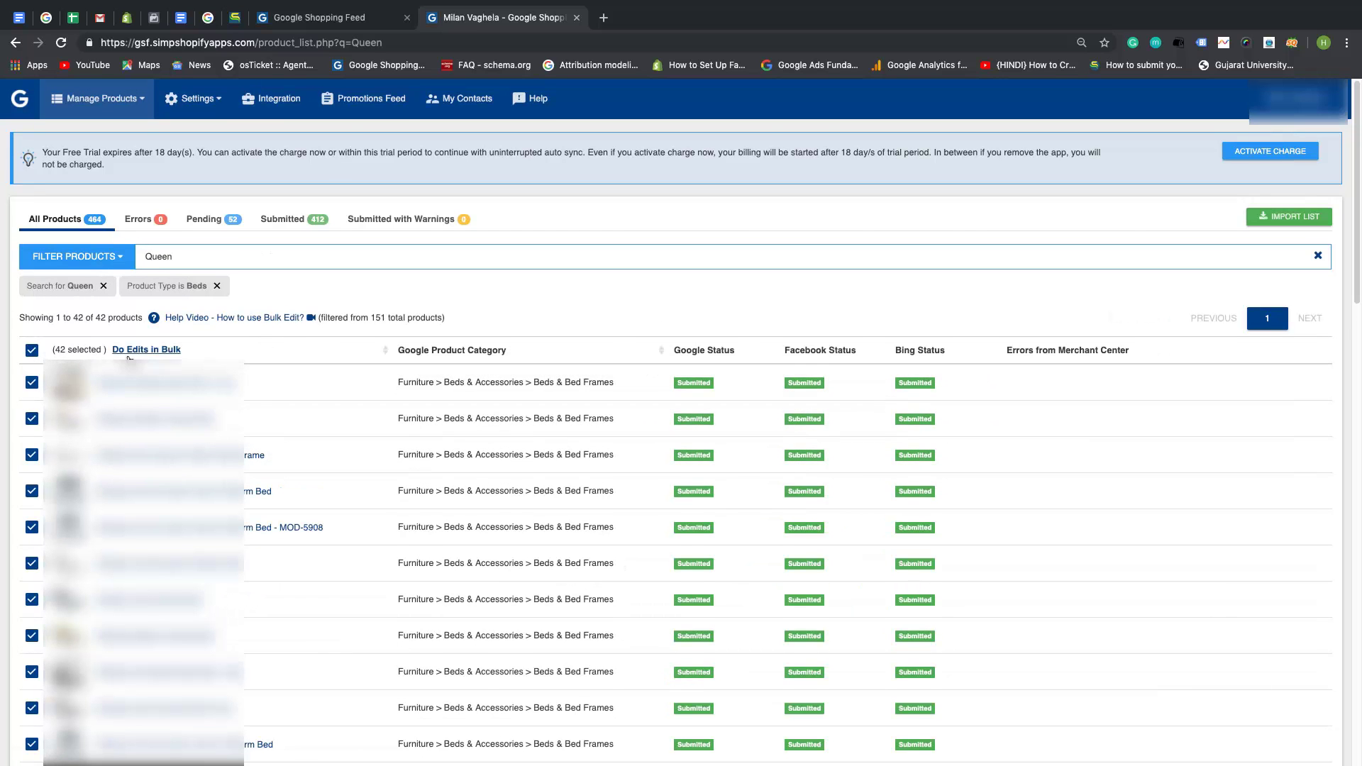
- Bulk-assign Custom Label 0 'Low Selling' to them, then clear the search and Beds filter
click(147, 350)
click(211, 448)
click(579, 148)
text(Low Selling)
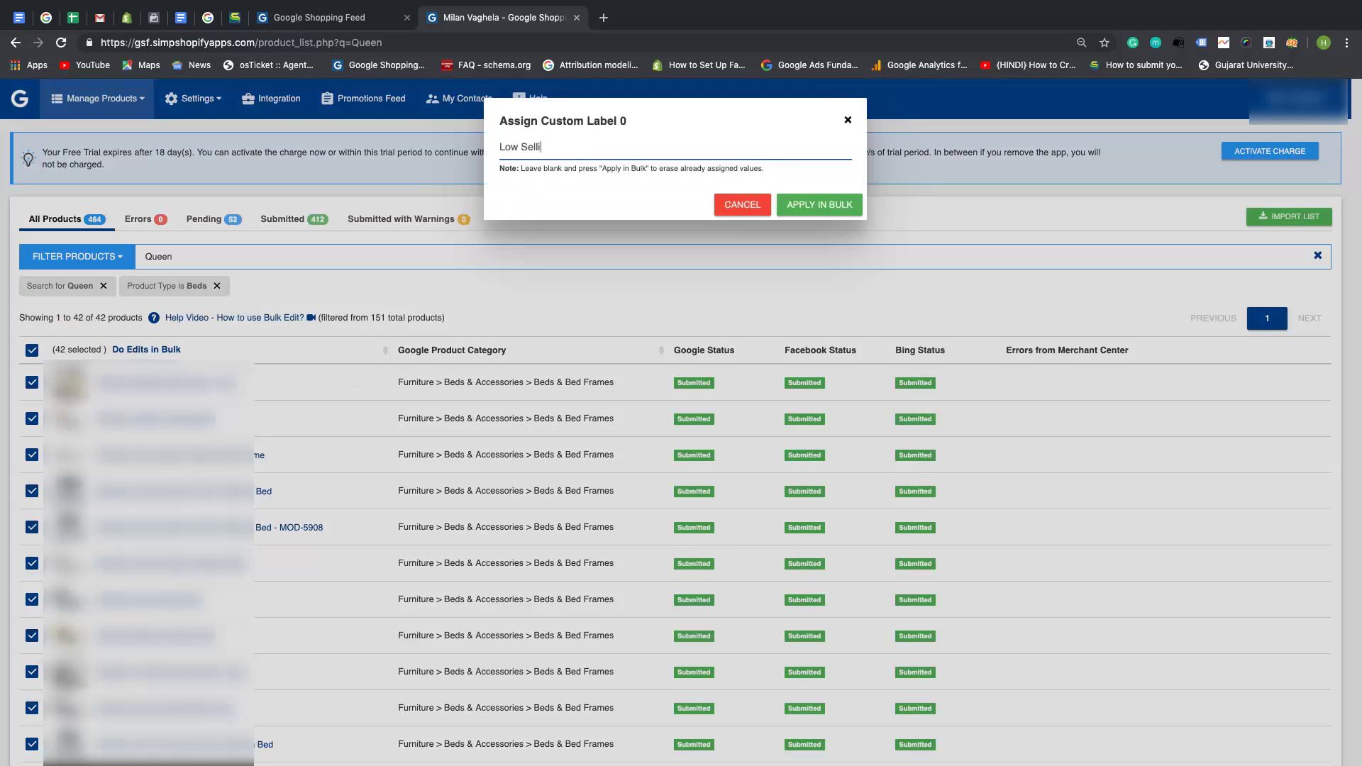
click(844, 204)
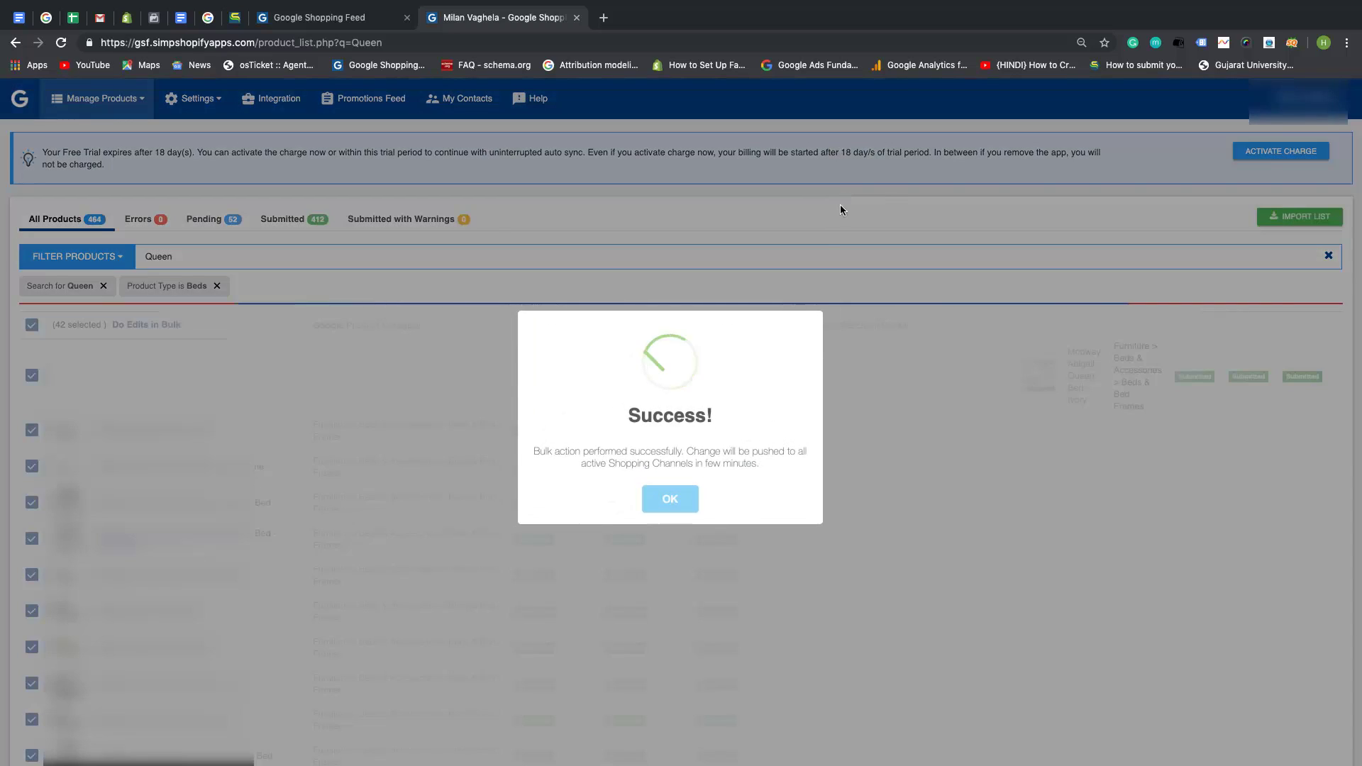
click(678, 496)
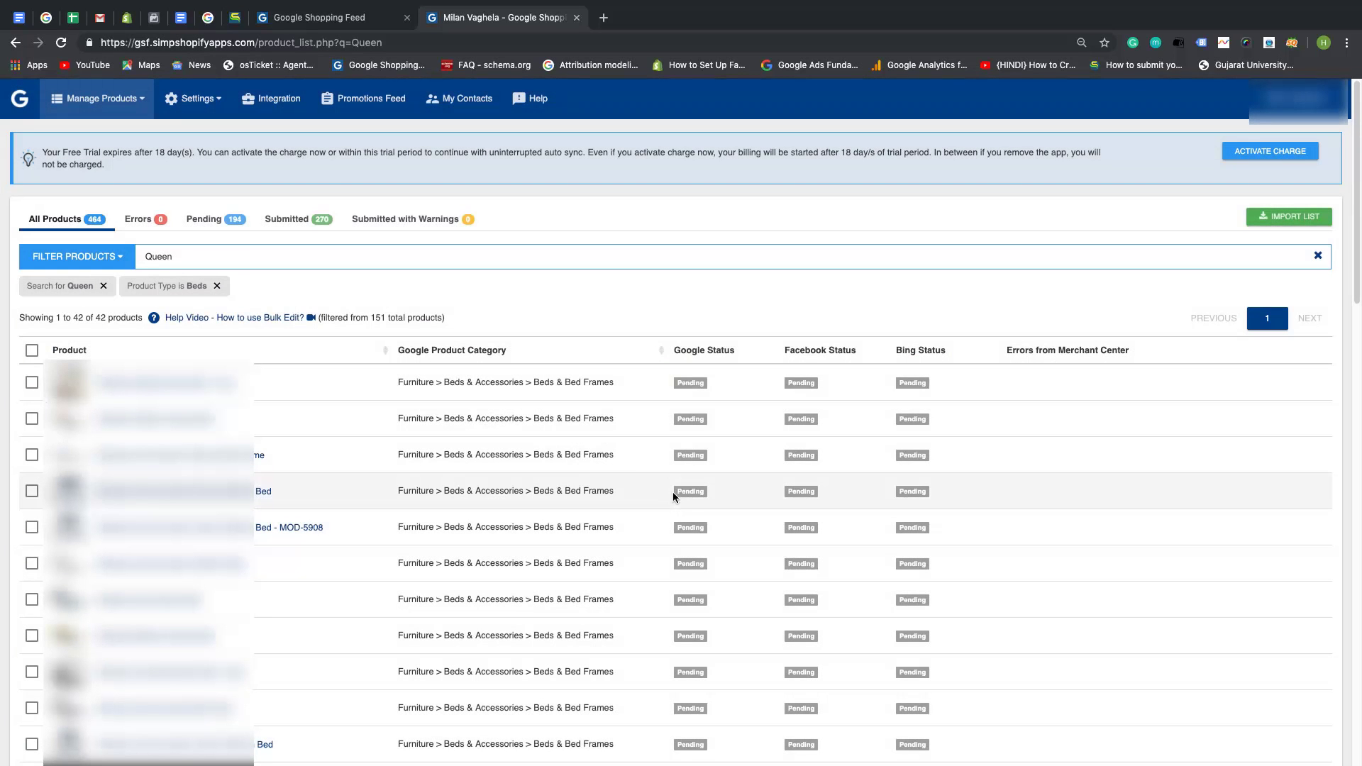
click(104, 287)
click(116, 286)
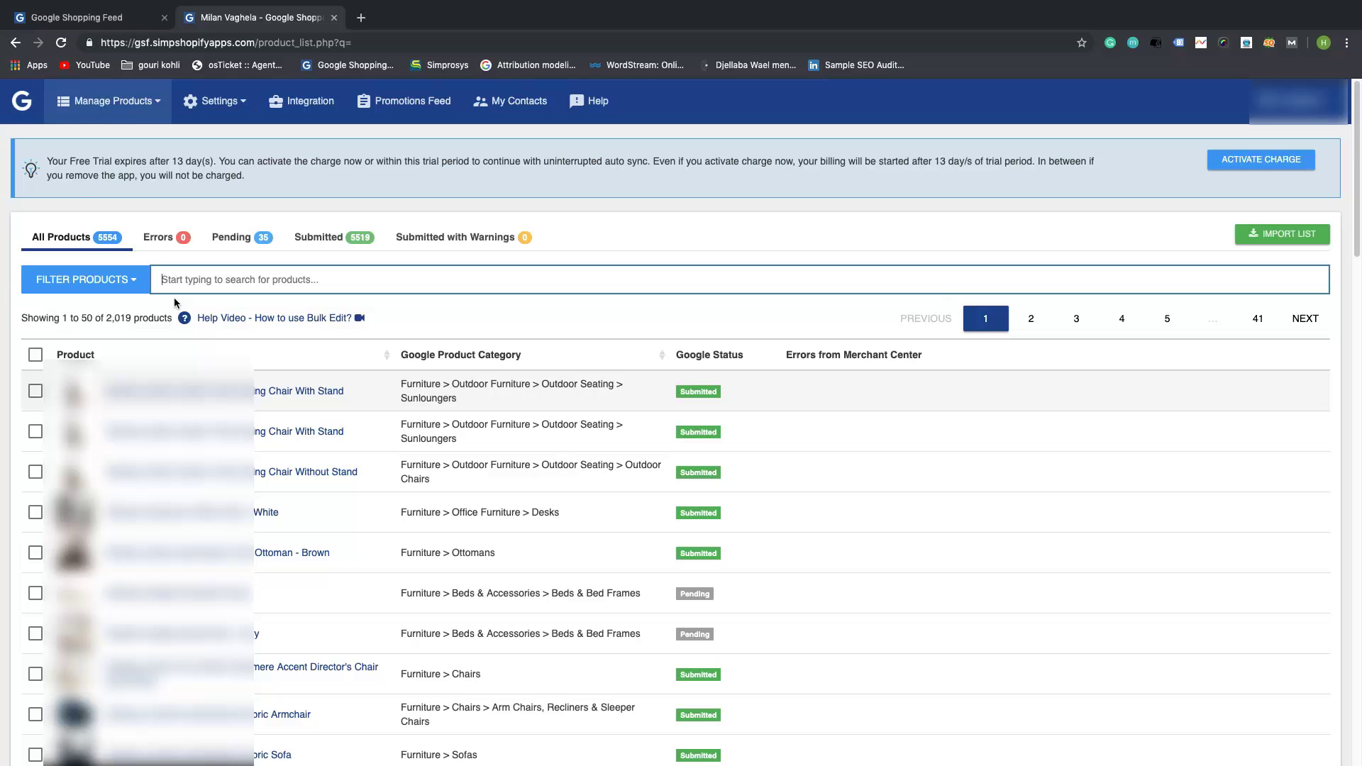
- Filter the product list to Custom Label 0 containing 'High Selling'
click(137, 285)
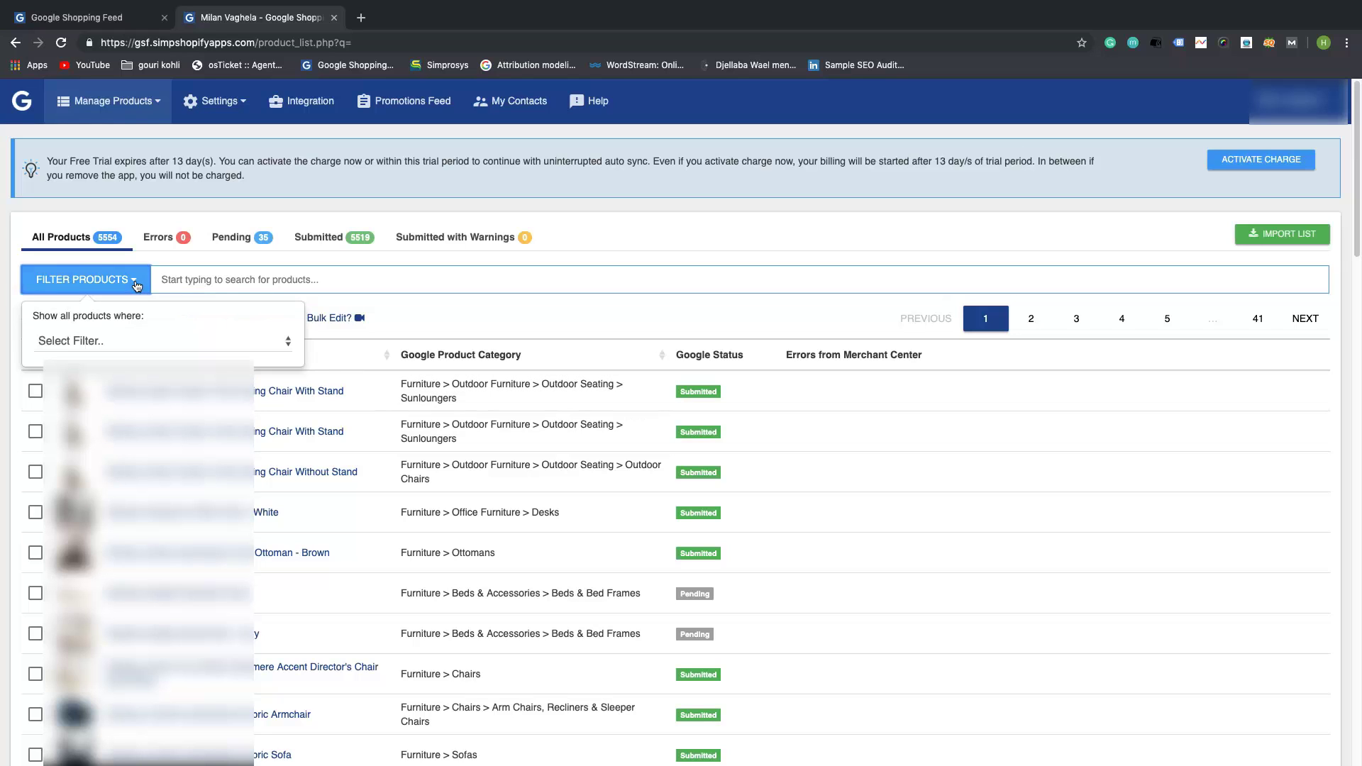
click(141, 348)
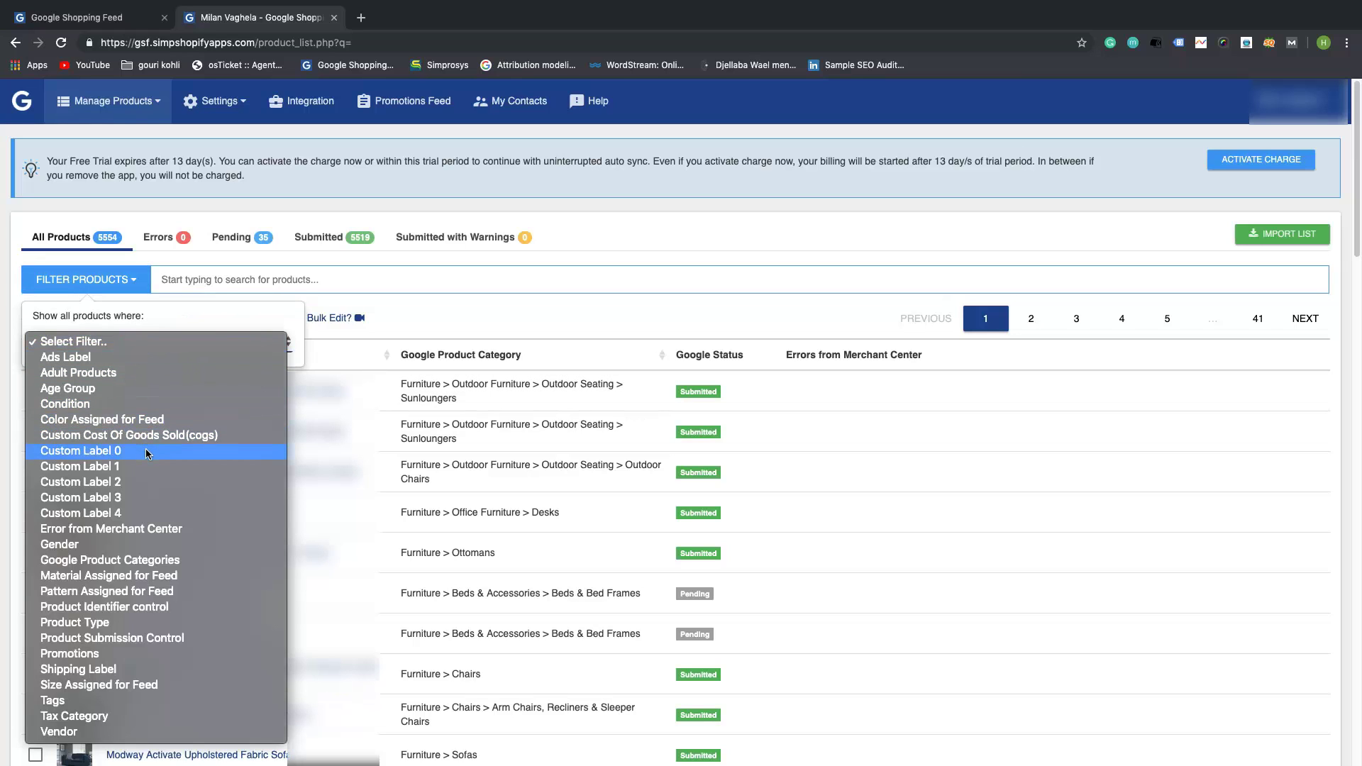
click(146, 448)
click(130, 401)
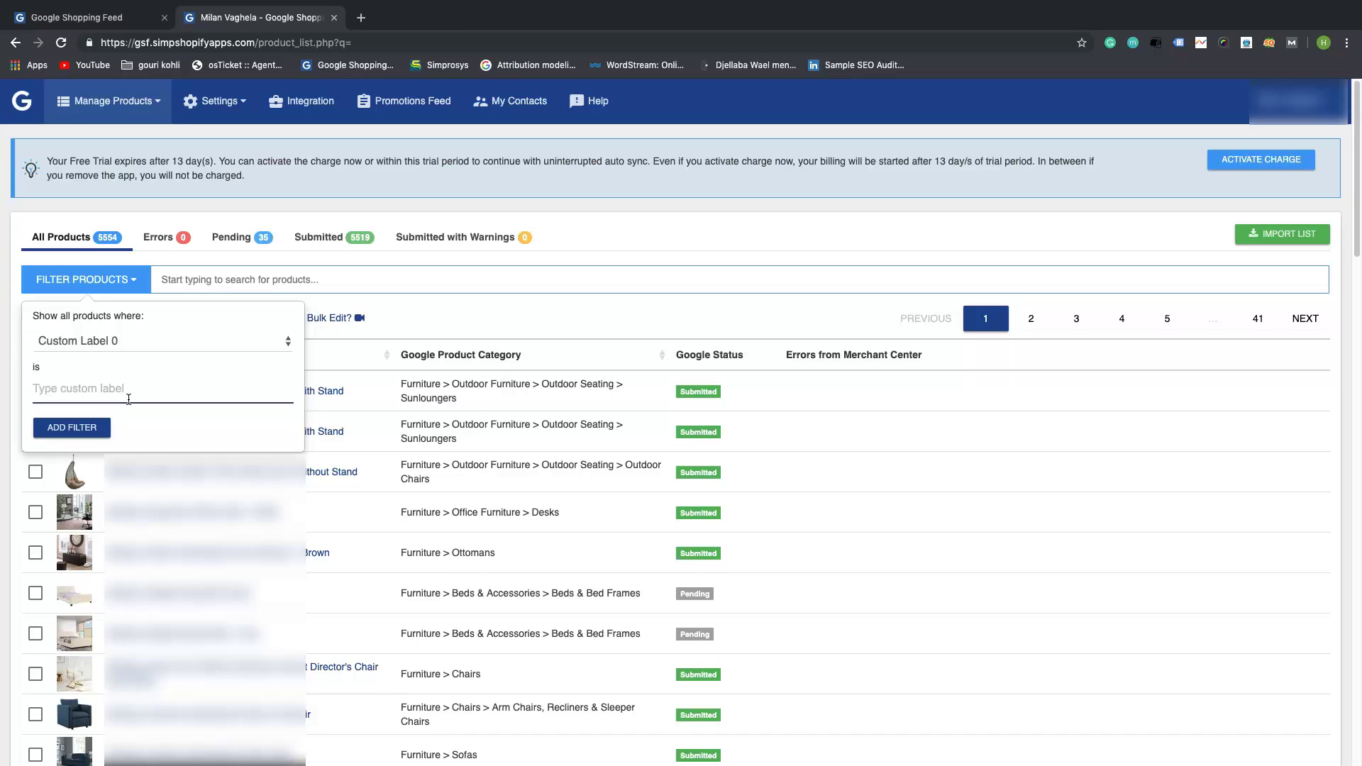
text(High Selling)
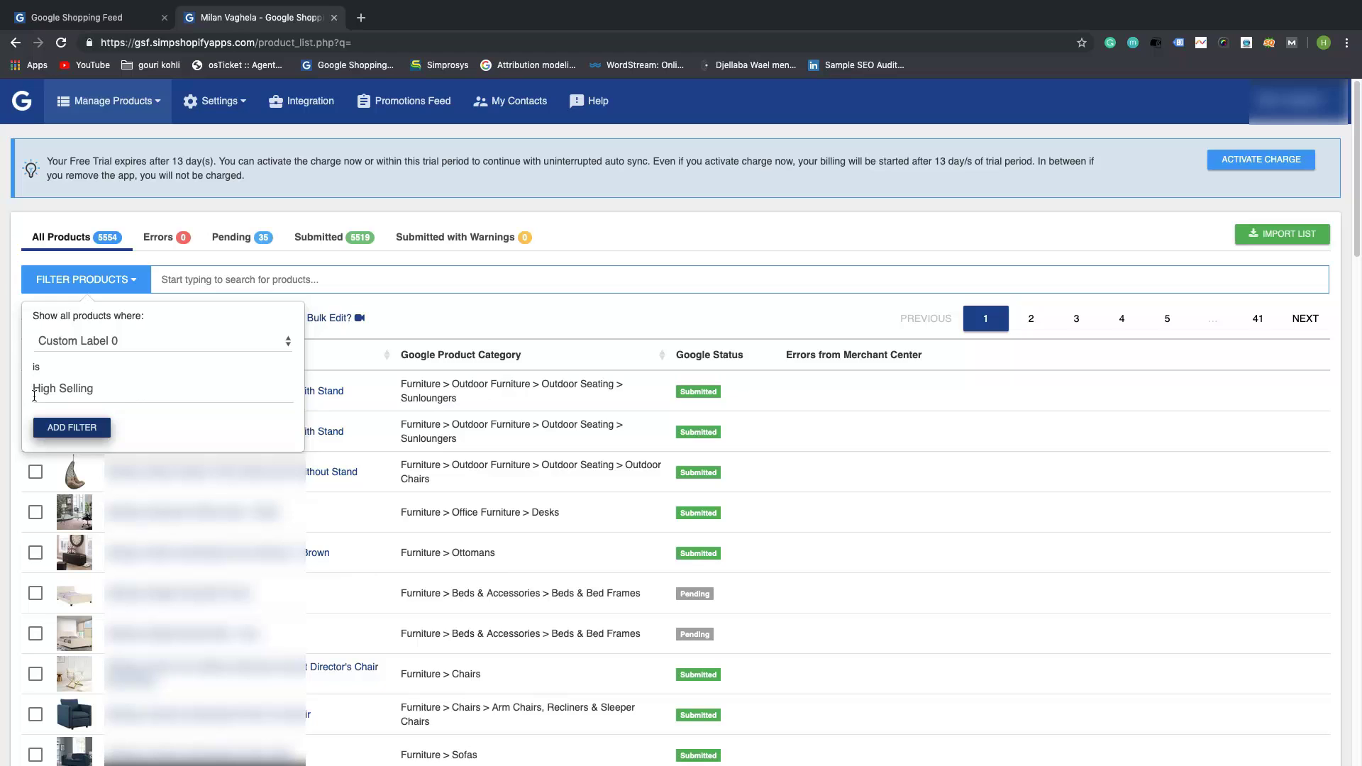
click(52, 433)
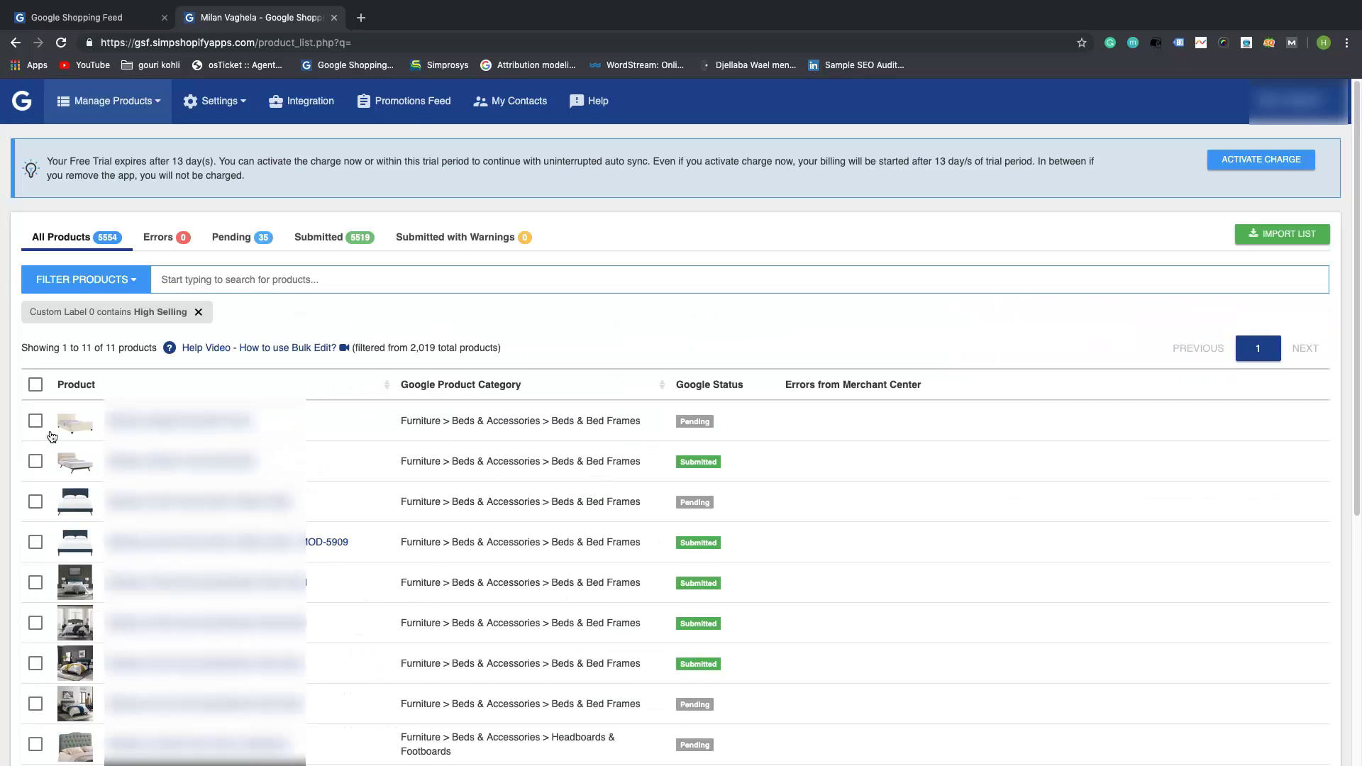
- Open the first of the 11 High Selling products in a new tab
scroll(203, 525, down, 2)
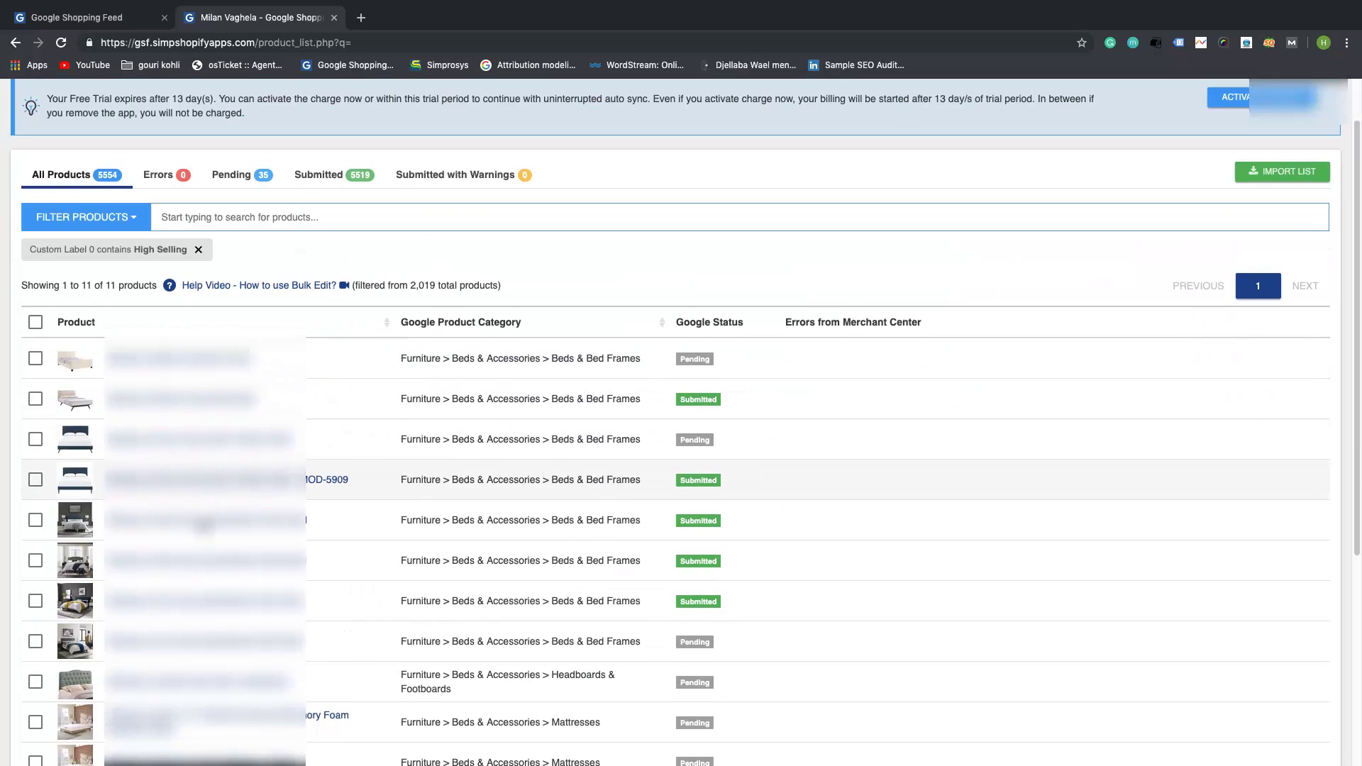
scroll(204, 525, down, 4)
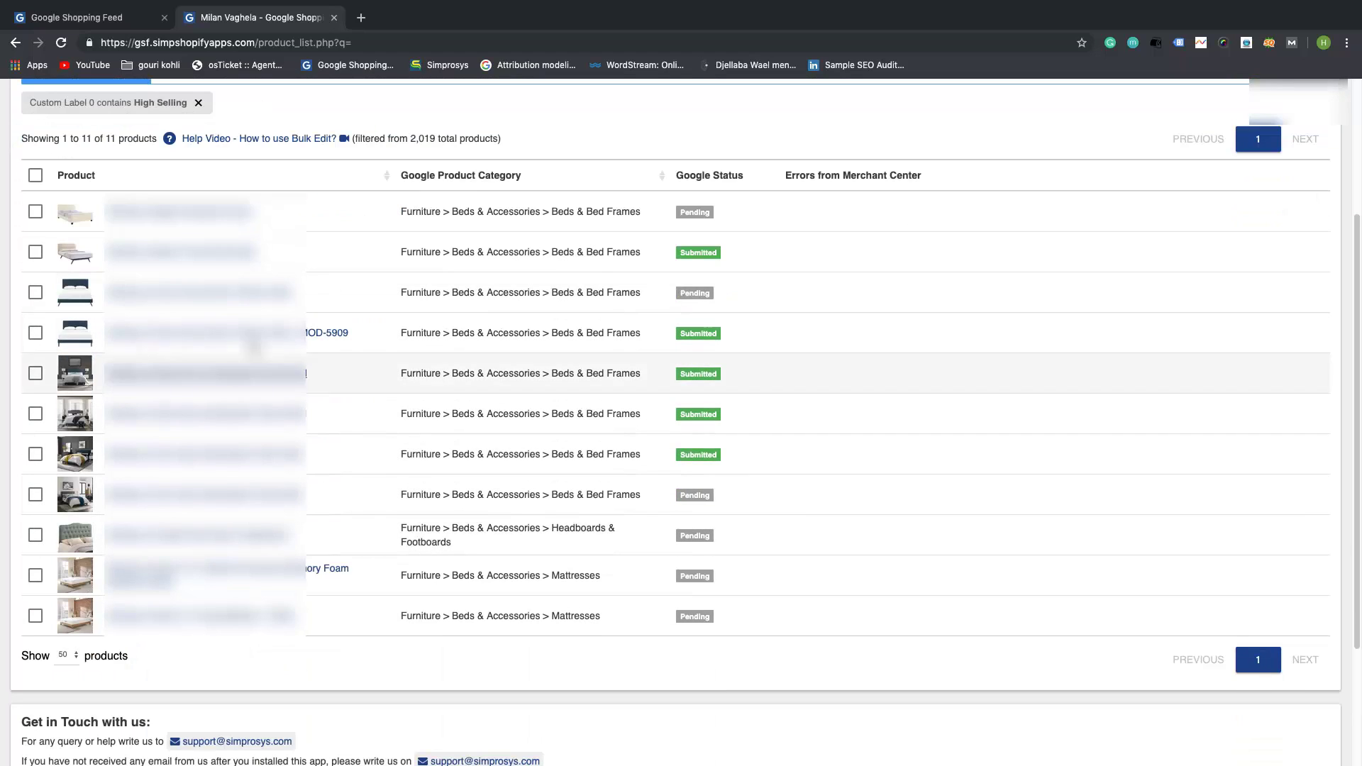
click(246, 216)
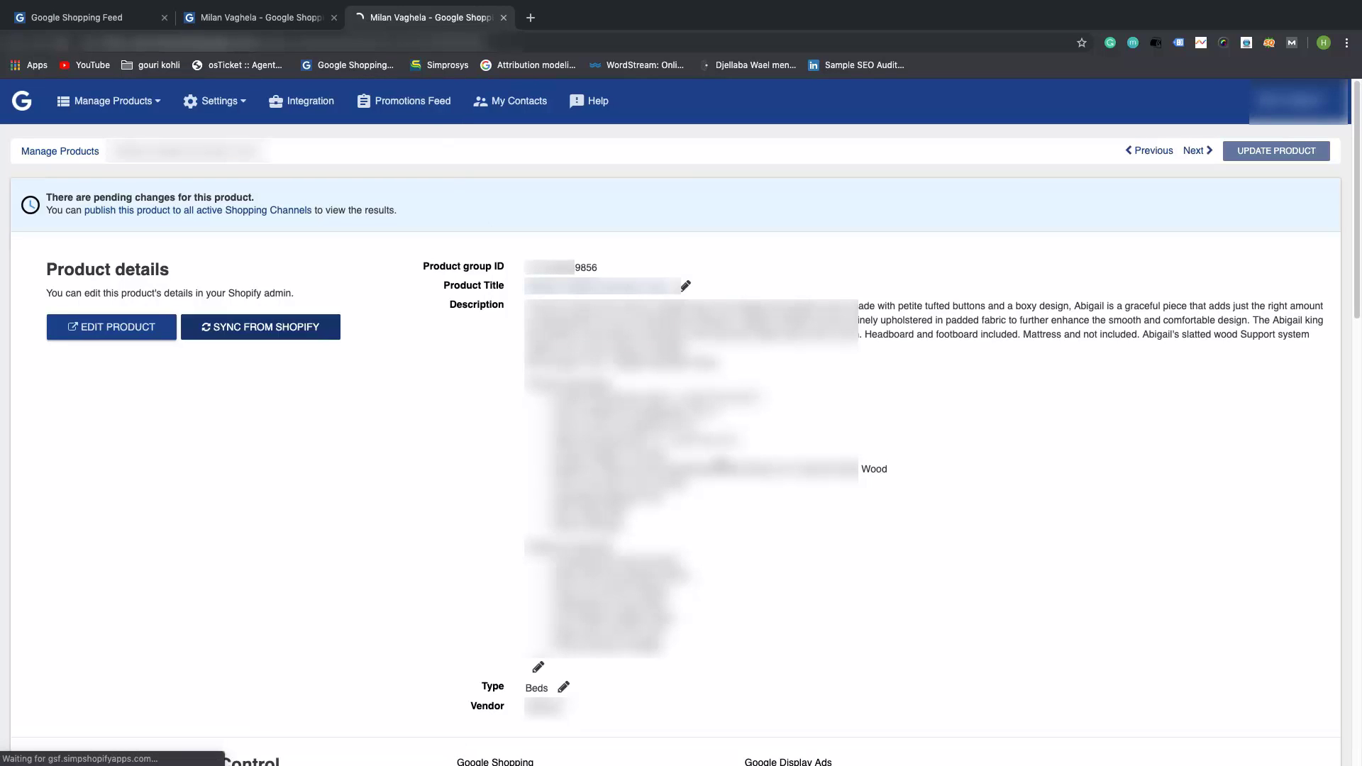
- Scroll to Product Labels and confirm Custom Label 0 reads 'High Selling'
scroll(721, 466, down, 5)
scroll(722, 461, down, 8)
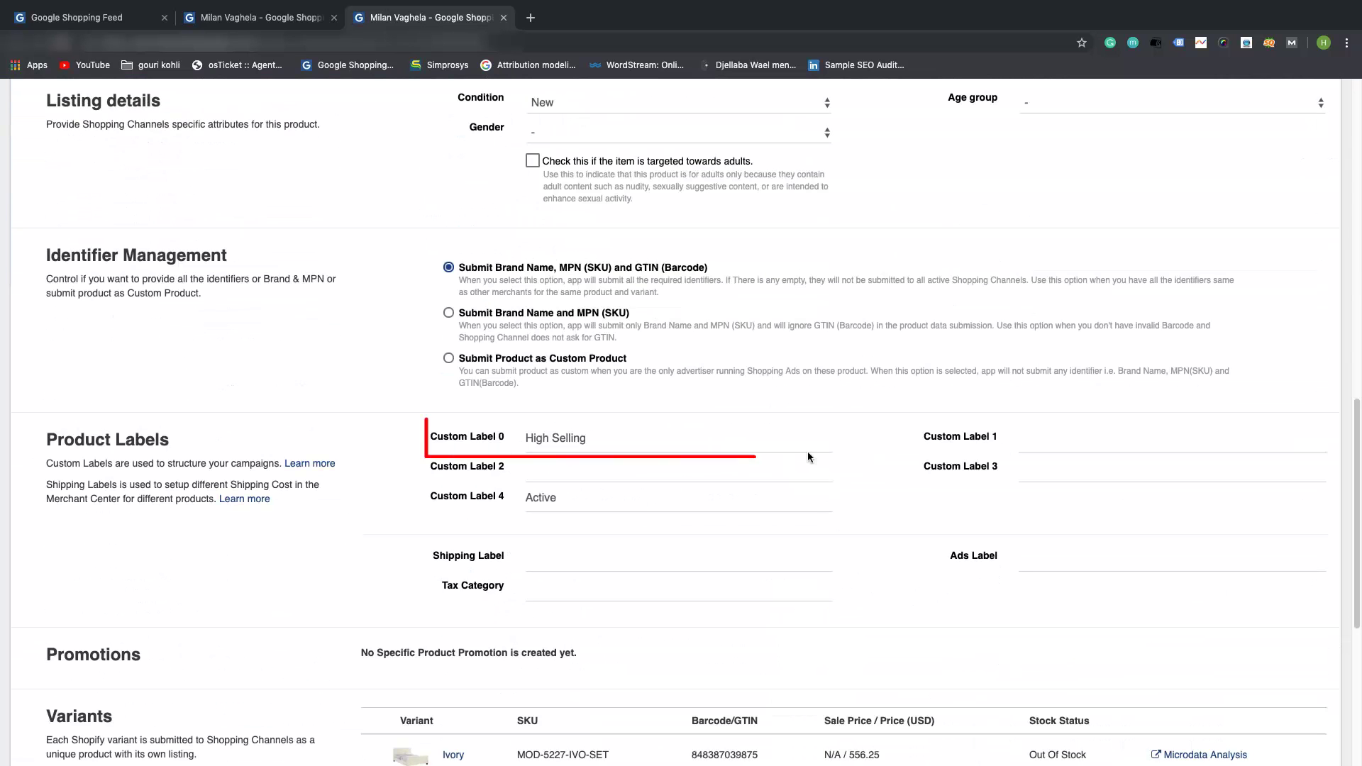
drag(614, 439, 543, 438)
click(622, 439)
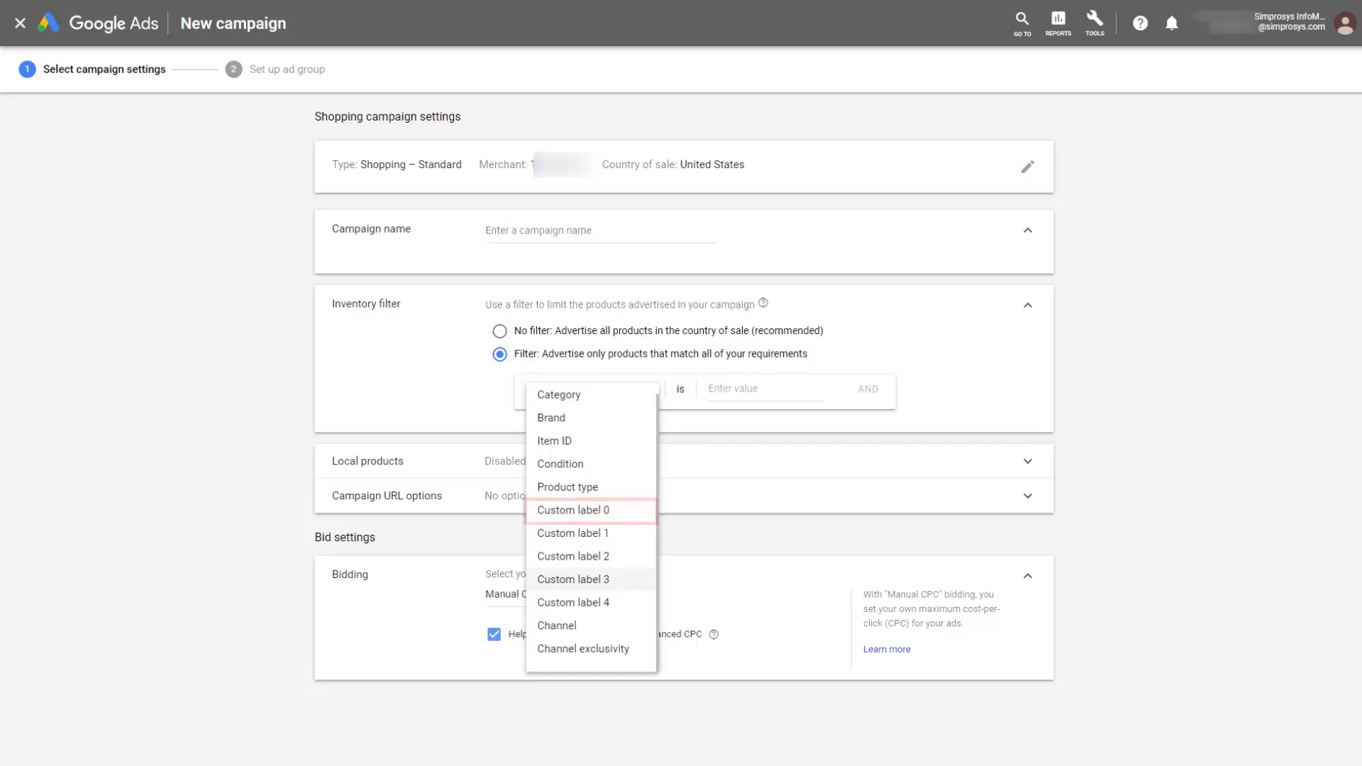
- Choose Custom label 0 as the campaign's inventory filter attribute
click(573, 510)
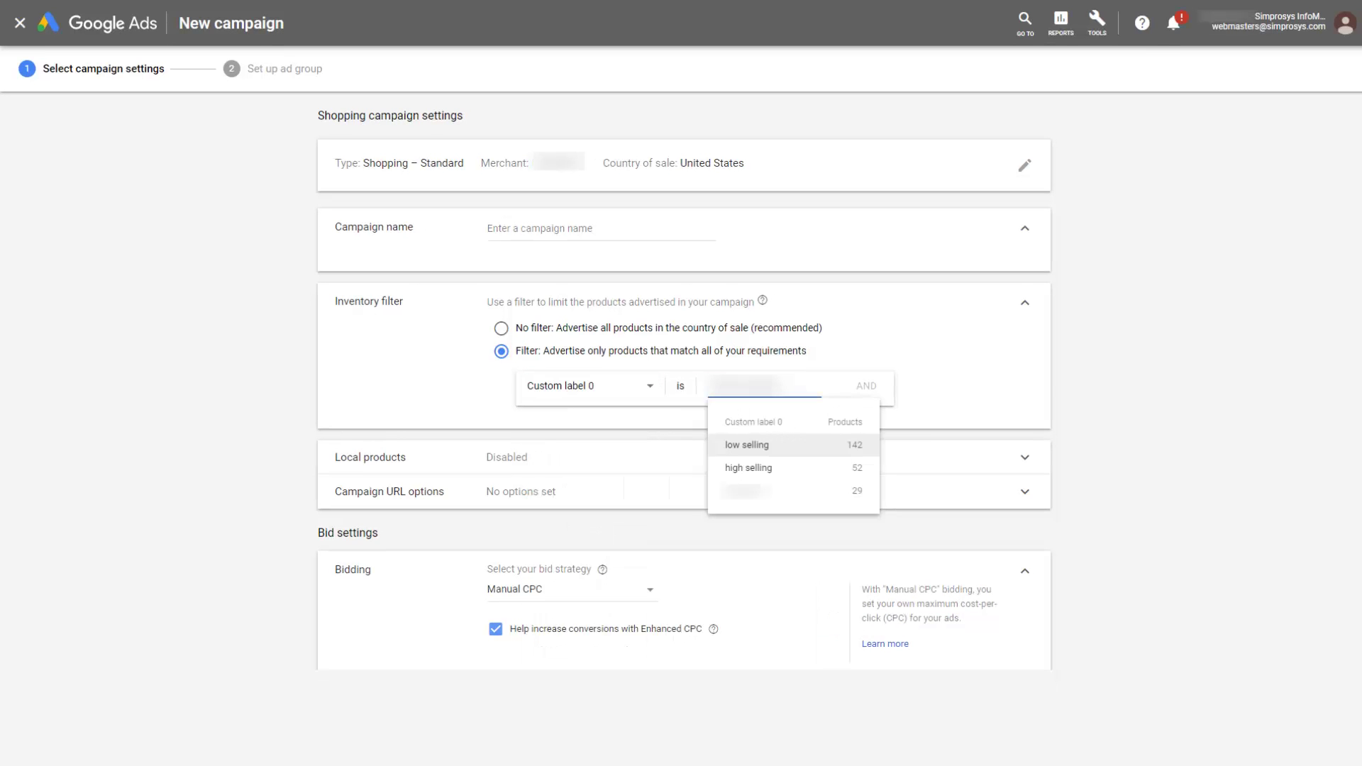